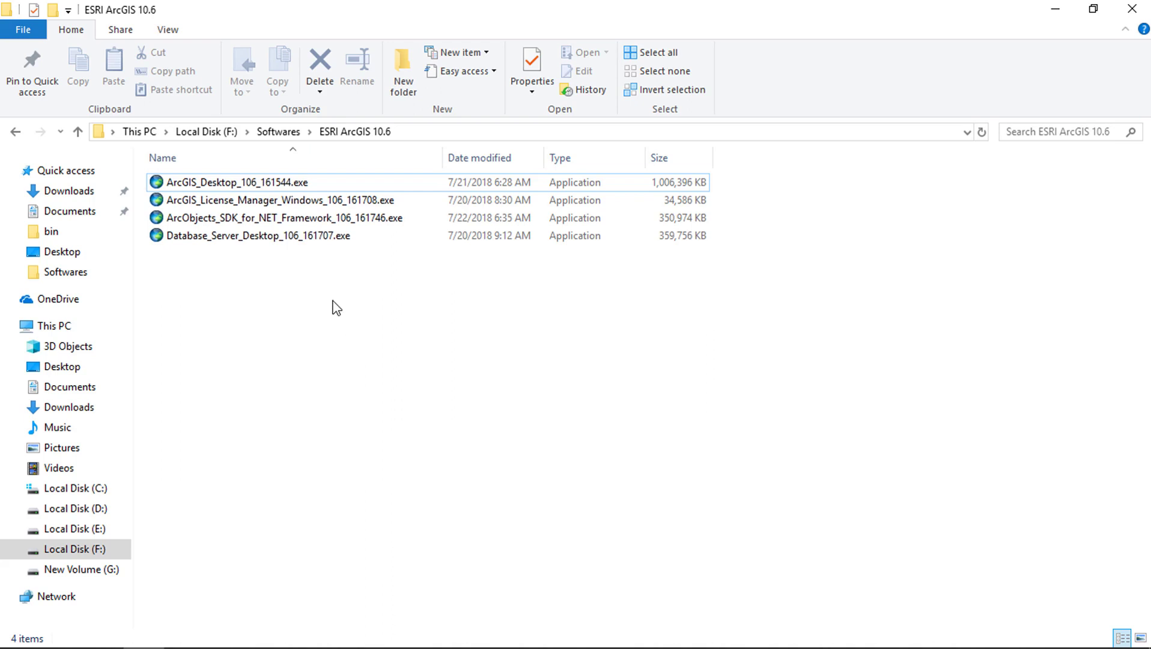
# Step: Extract ArcGIS_License_Manager_Windows files to the default ArcGIS 10.6 folder without launching setup
pyautogui.click(316, 203)
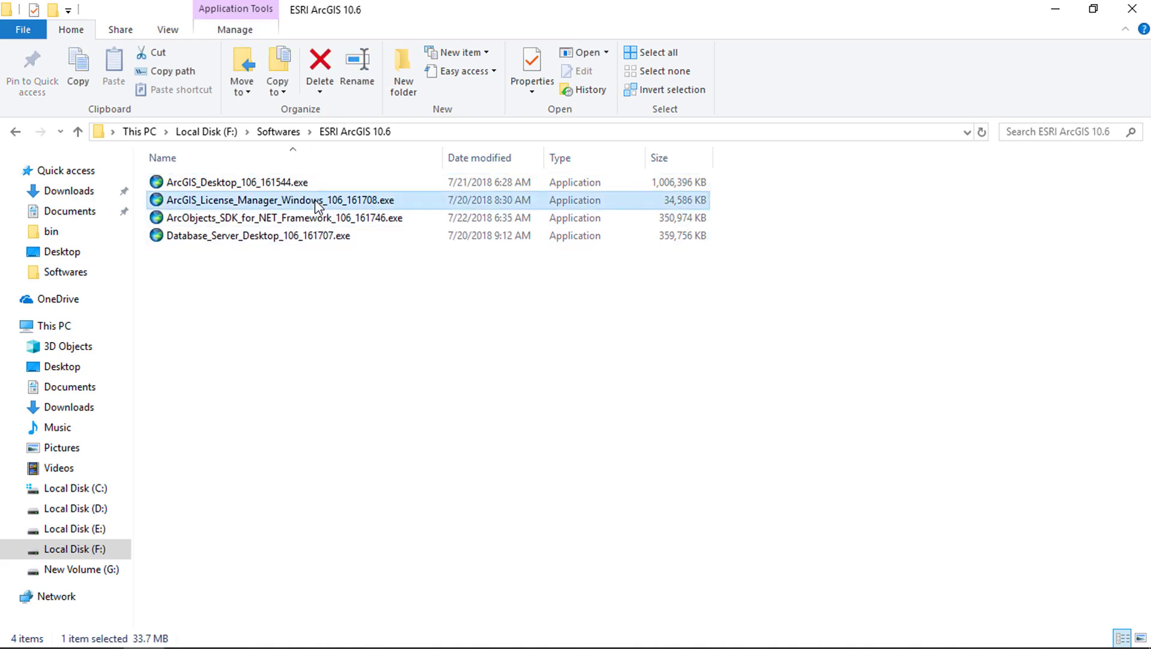
pyautogui.rightClick(316, 203)
pyautogui.click(337, 213)
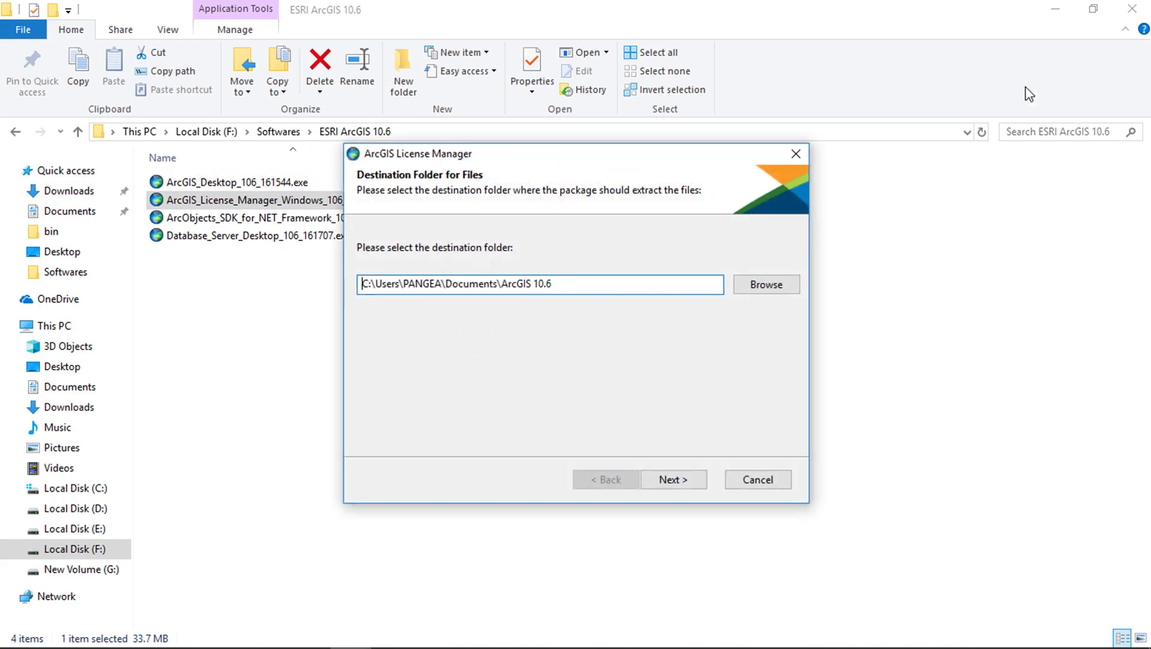
pyautogui.click(1055, 9)
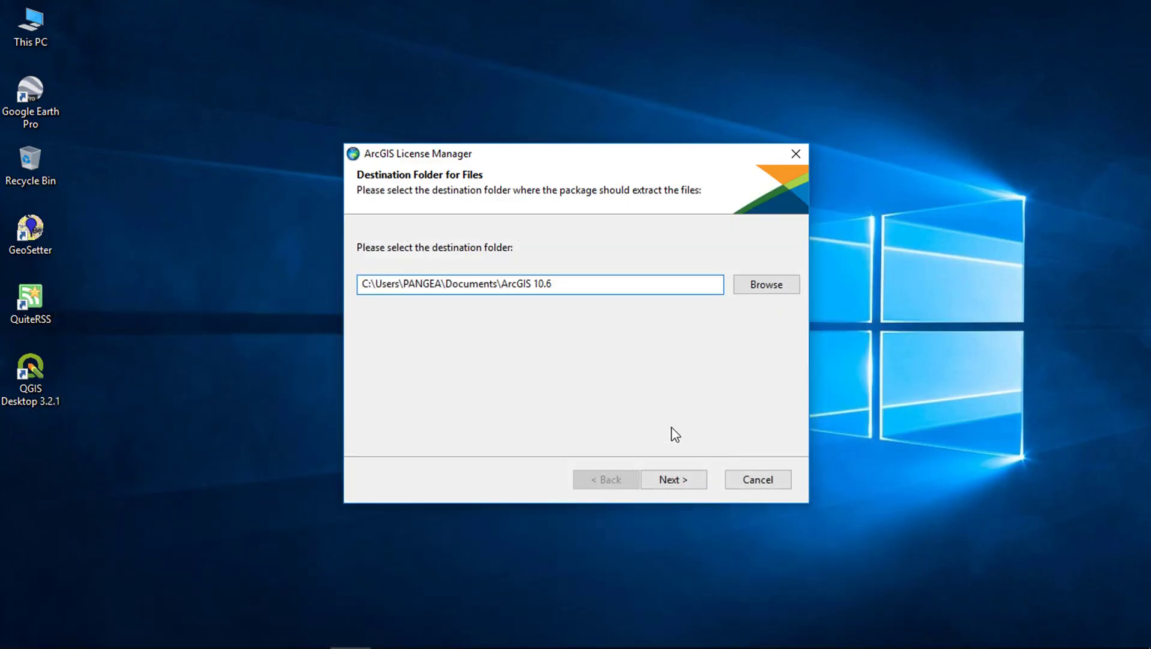
pyautogui.click(675, 481)
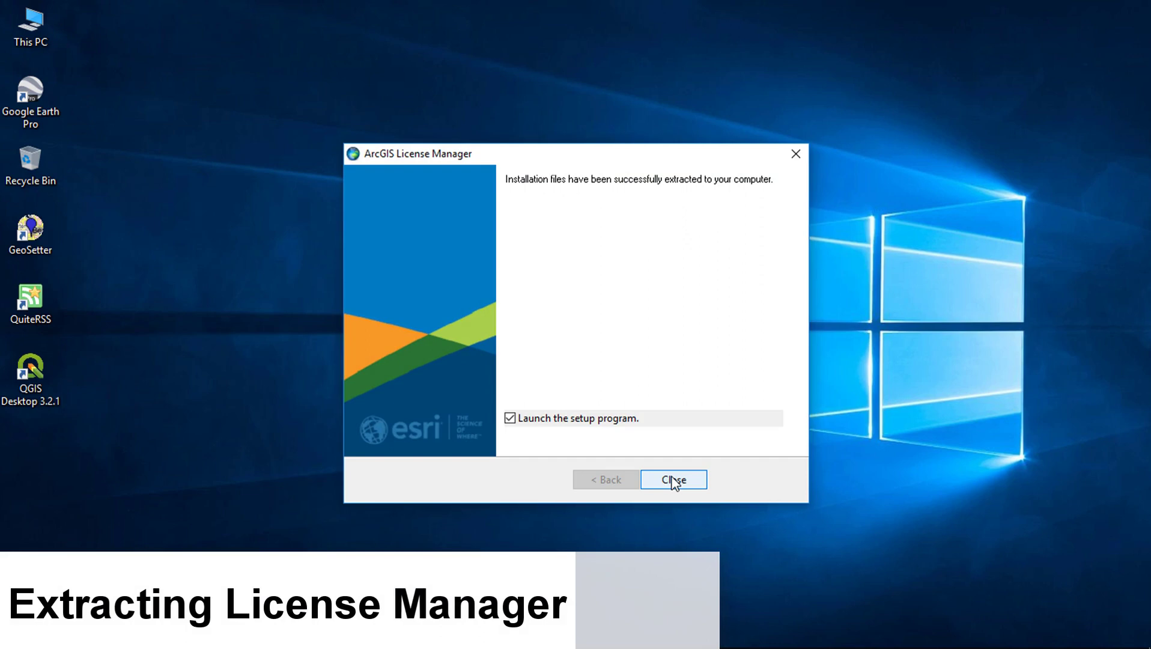
pyautogui.click(616, 426)
pyautogui.click(661, 476)
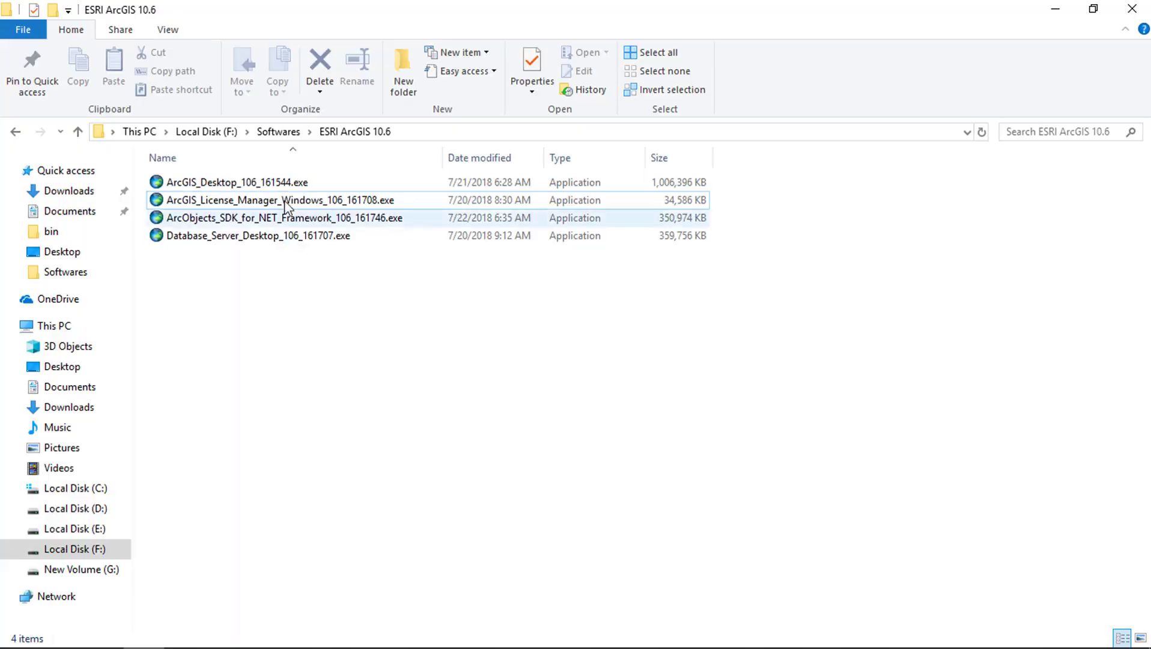
# Step: Run ArcGIS_Desktop_106 and unpack its files to the default ArcGIS 10.6 destination
pyautogui.click(284, 183)
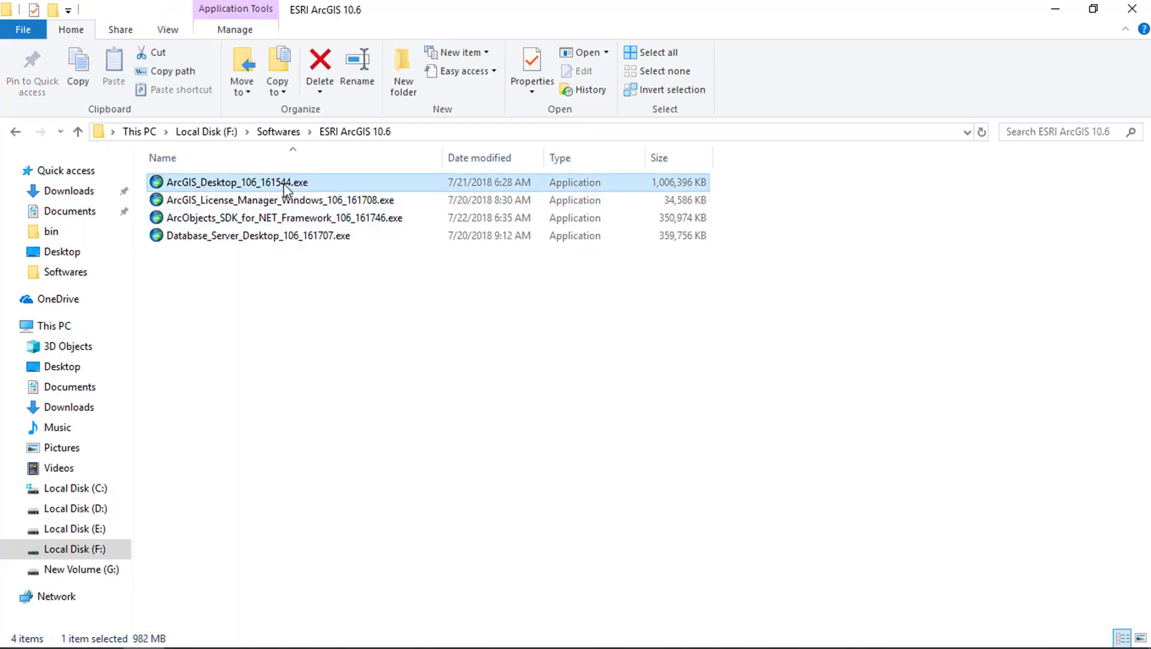
pyautogui.rightClick(283, 183)
pyautogui.click(315, 196)
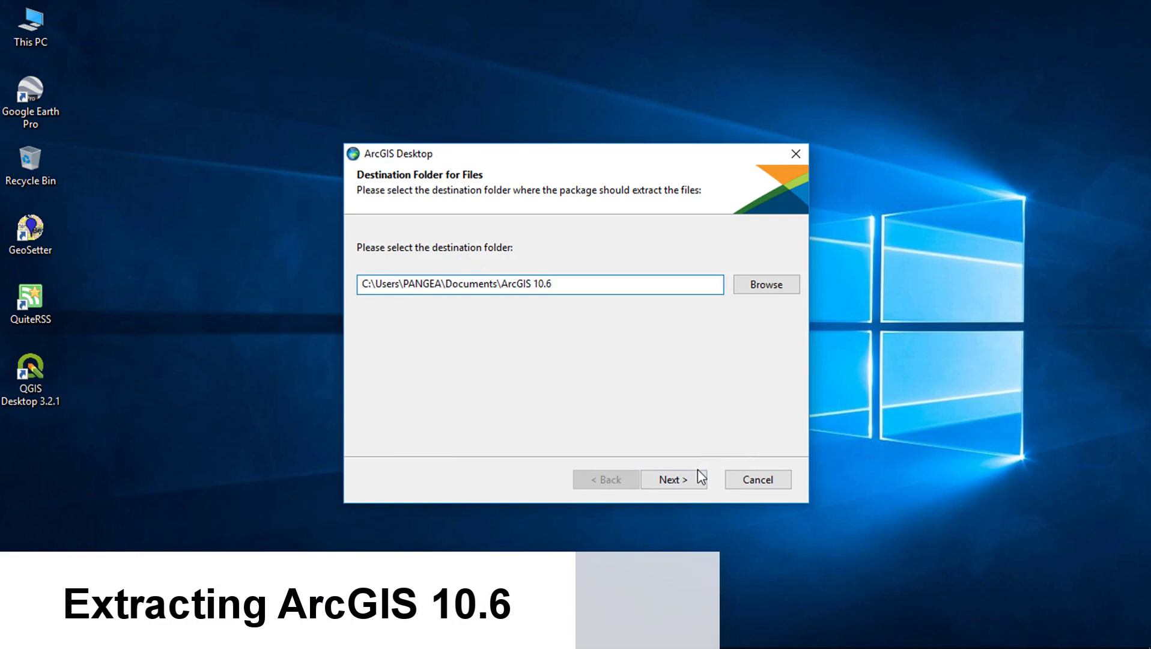
pyautogui.click(698, 483)
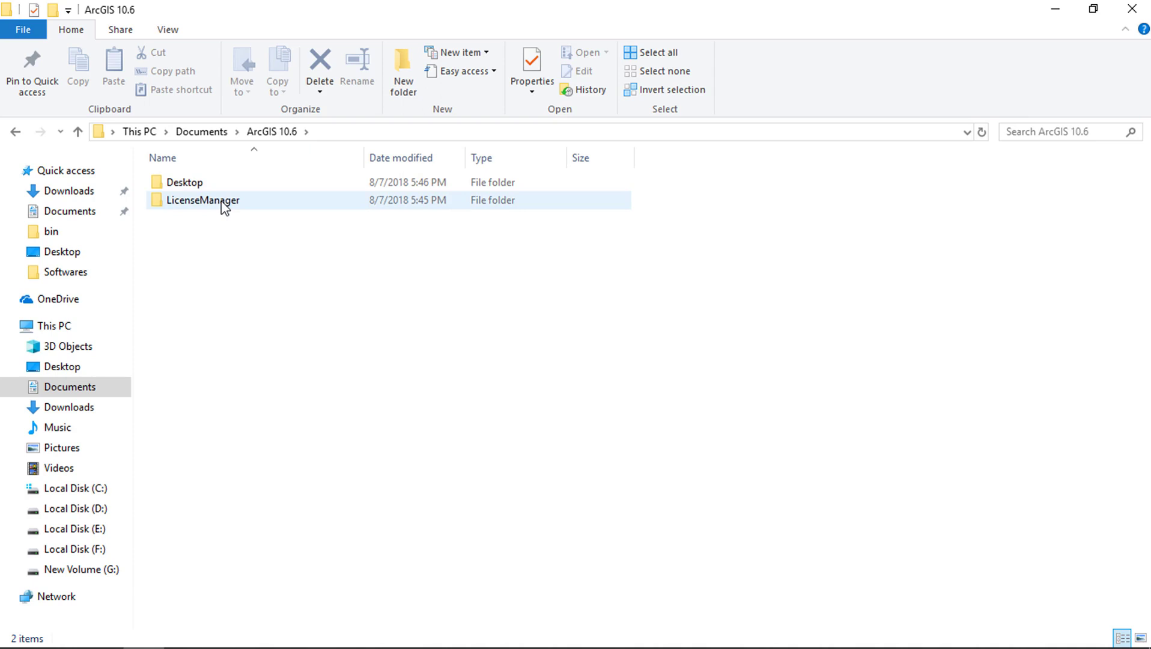
# Step: Run Setup.exe from the LicenseManager folder
pyautogui.doubleClick(223, 202)
pyautogui.click(224, 203)
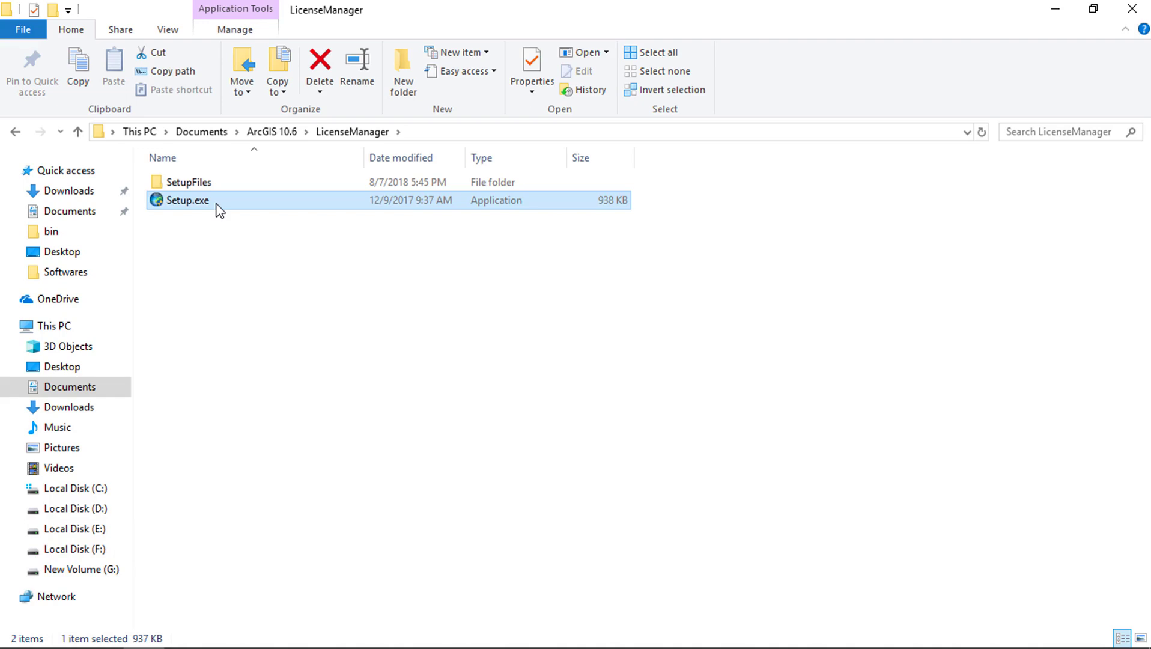
pyautogui.rightClick(216, 208)
pyautogui.click(243, 216)
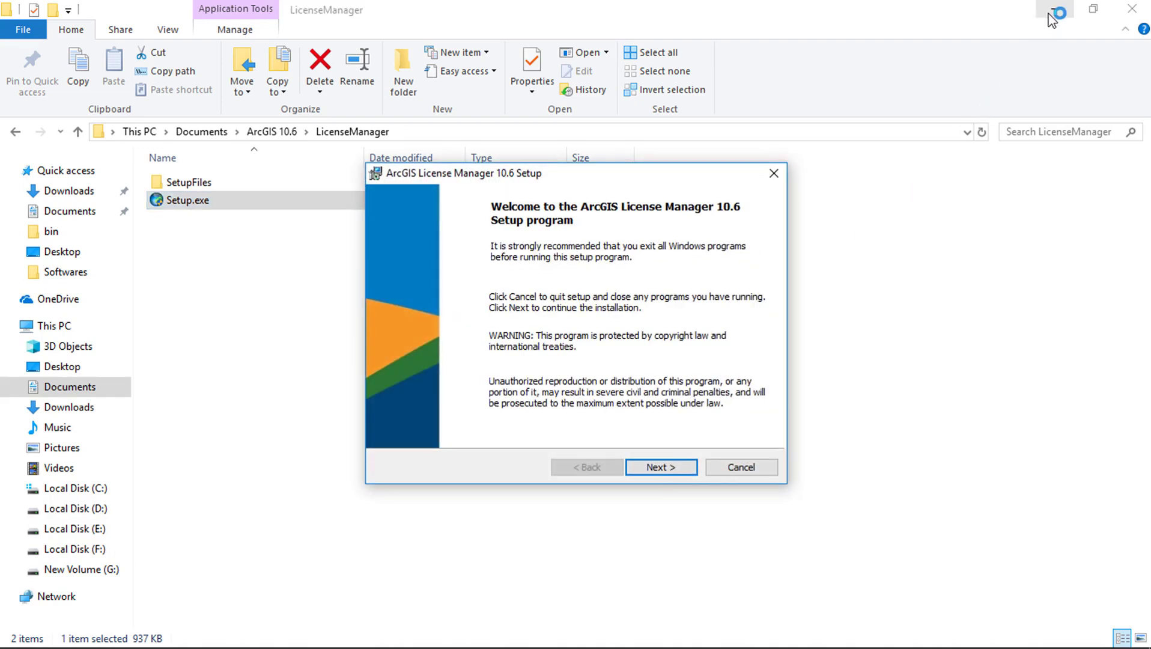
pyautogui.click(1052, 12)
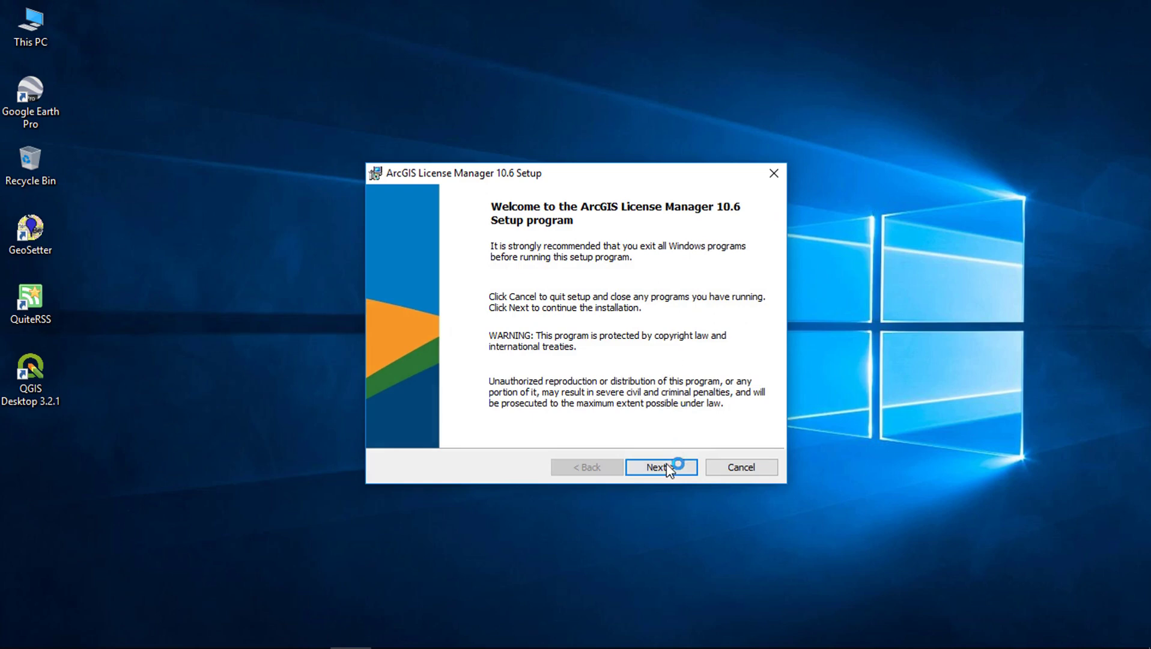
# Step: Accept the master agreement and install License Manager 10.6 to the default folder
pyautogui.click(667, 467)
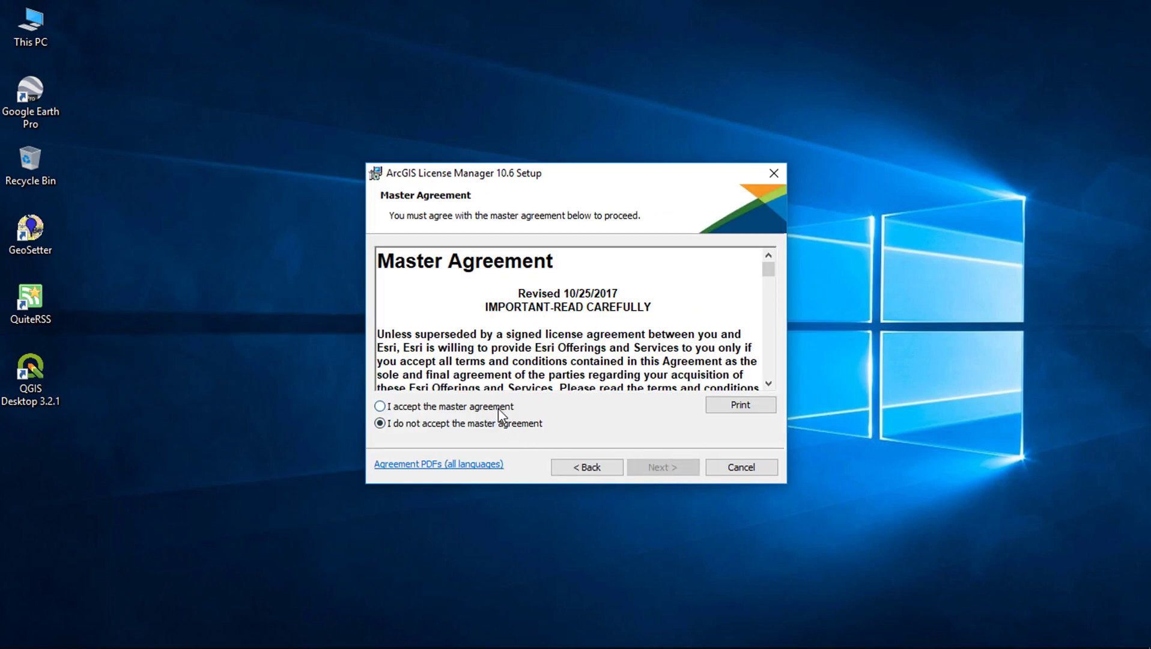
pyautogui.click(498, 408)
pyautogui.click(665, 467)
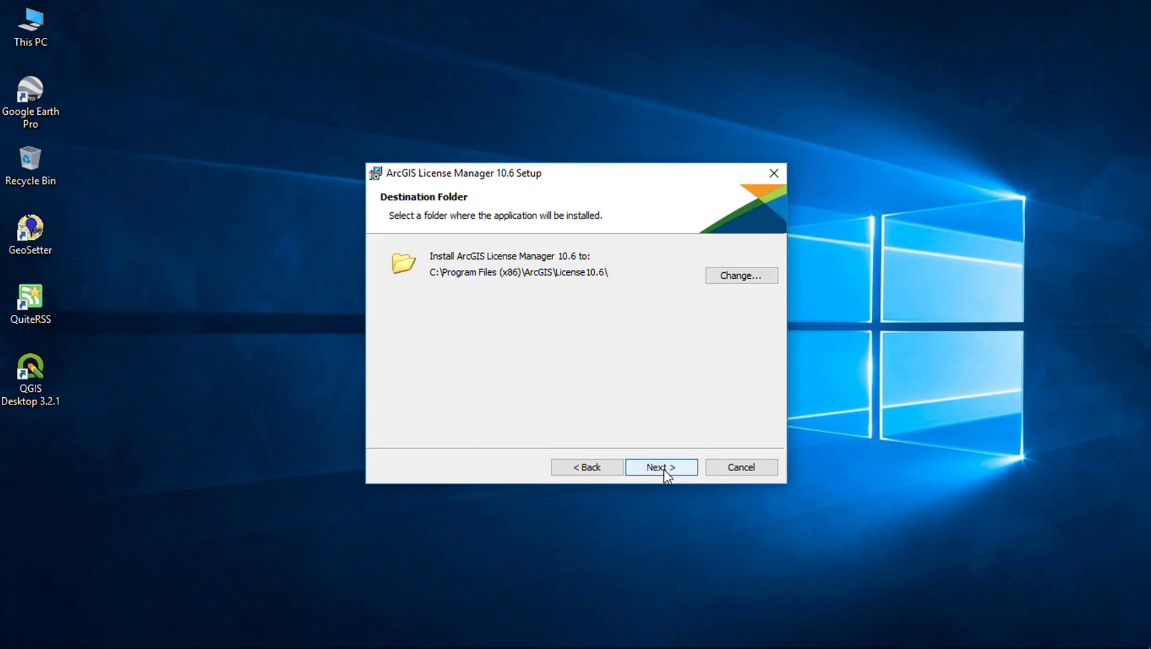
pyautogui.click(664, 468)
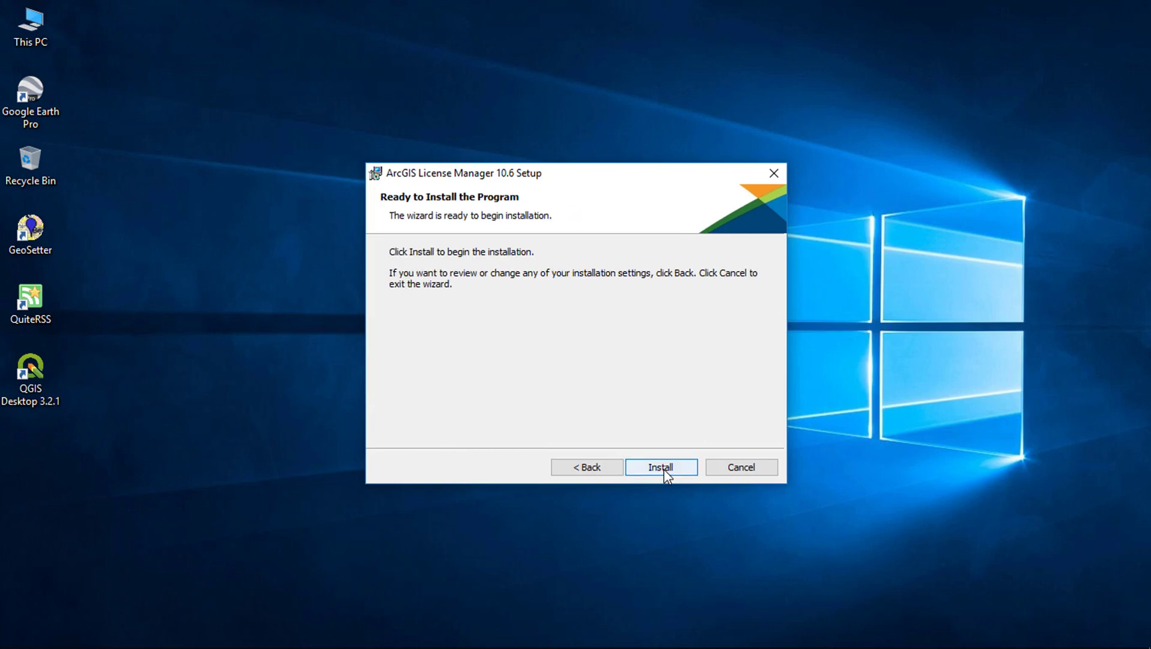
pyautogui.click(664, 467)
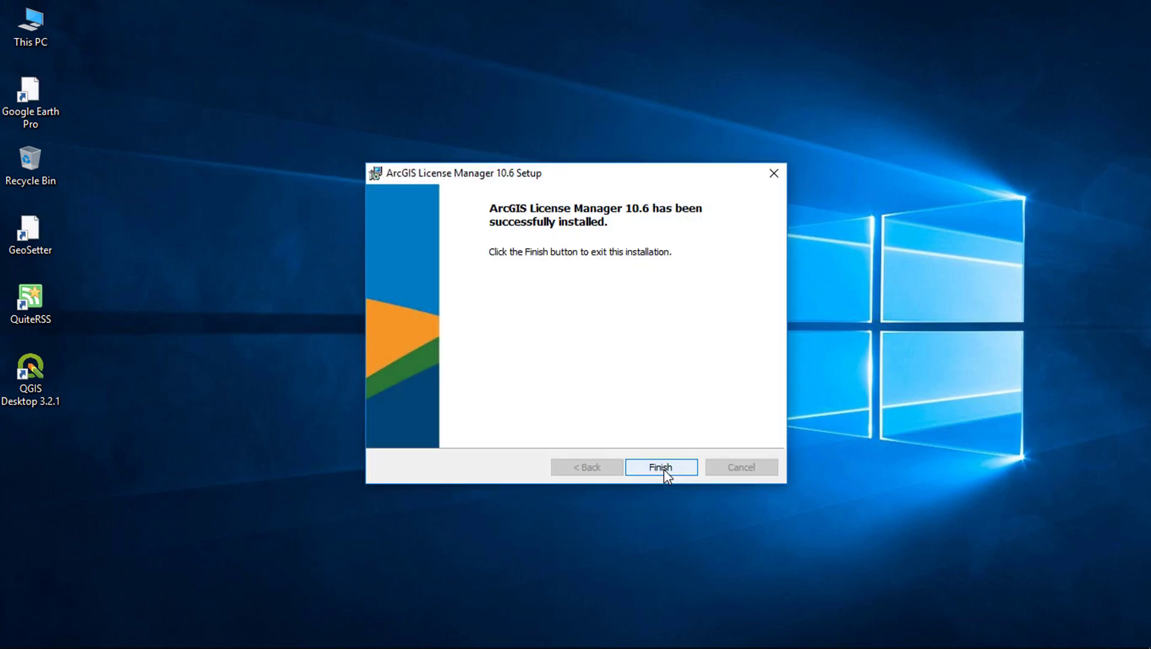
pyautogui.click(661, 468)
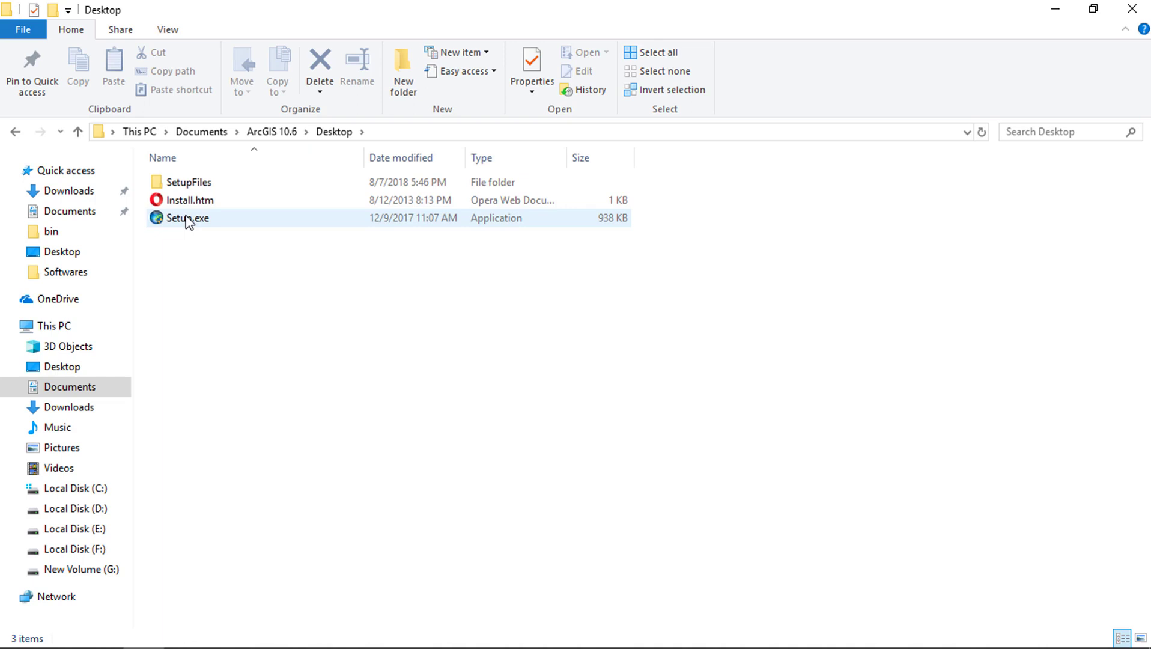
# Step: Launch the ArcGIS Desktop setup and accept the master agreement
pyautogui.doubleClick(187, 220)
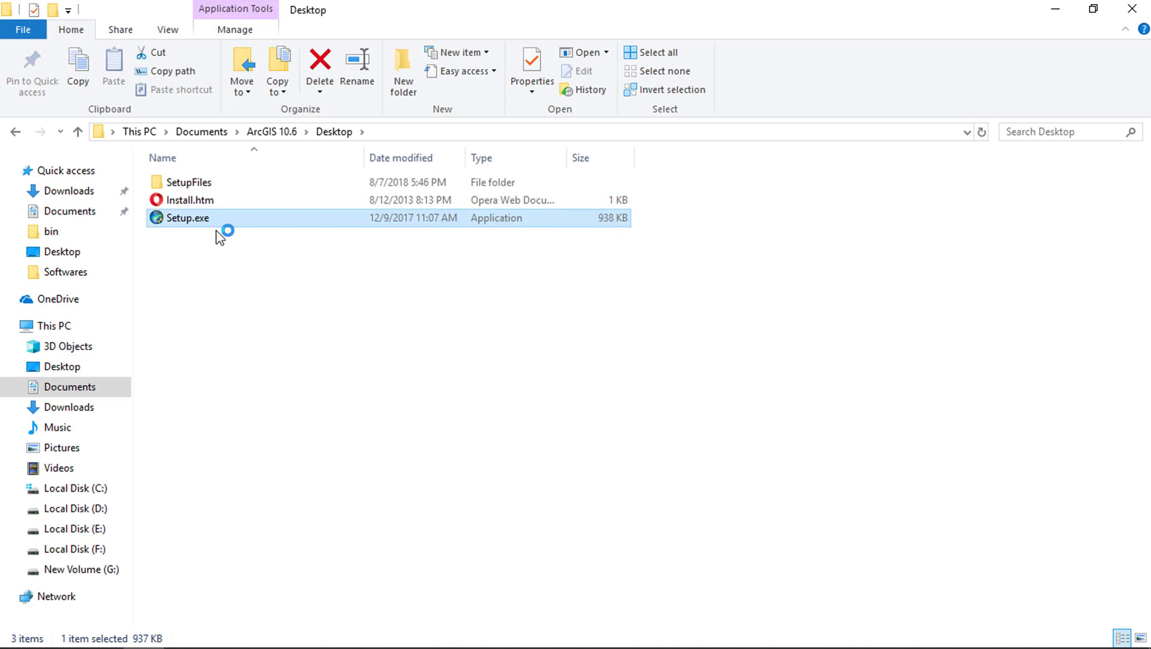
pyautogui.click(1055, 9)
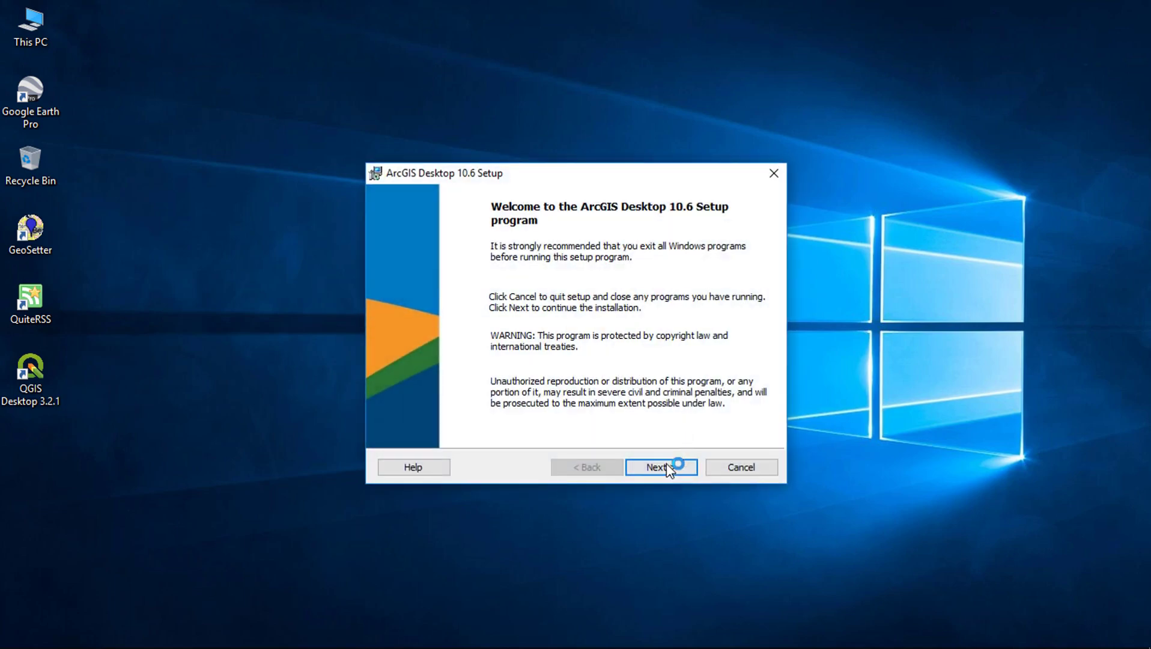
pyautogui.click(661, 466)
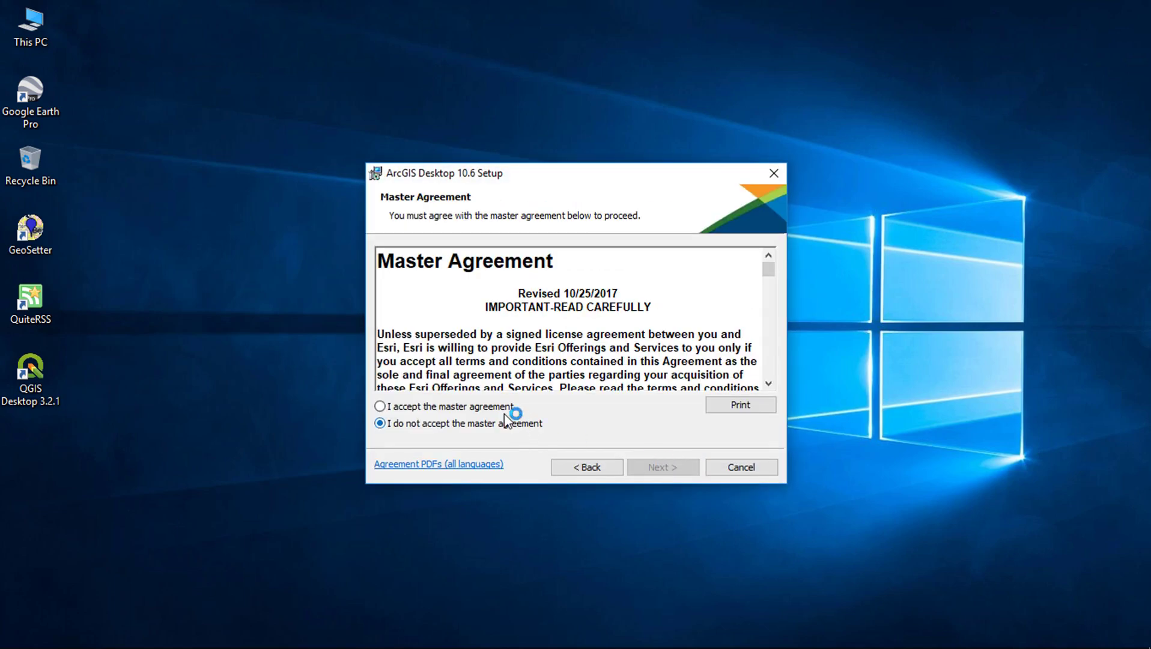
pyautogui.click(502, 409)
pyautogui.click(671, 467)
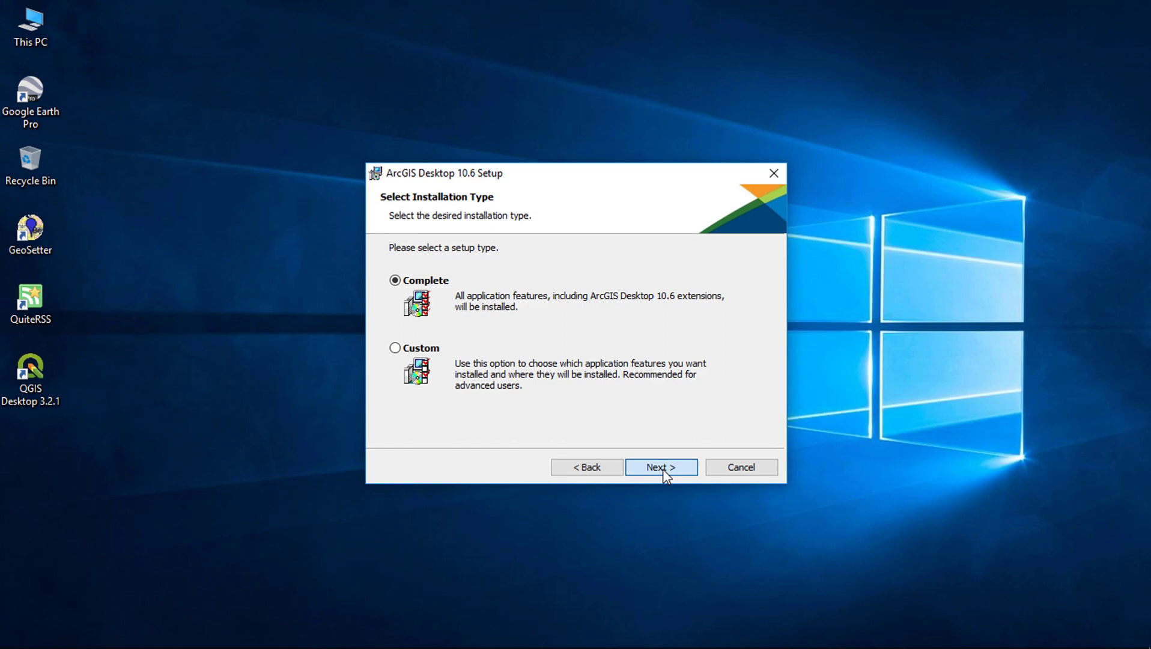
# Step: Keep Complete type and default folder, opt out of Esri User Experience, and install
pyautogui.click(663, 468)
pyautogui.click(663, 469)
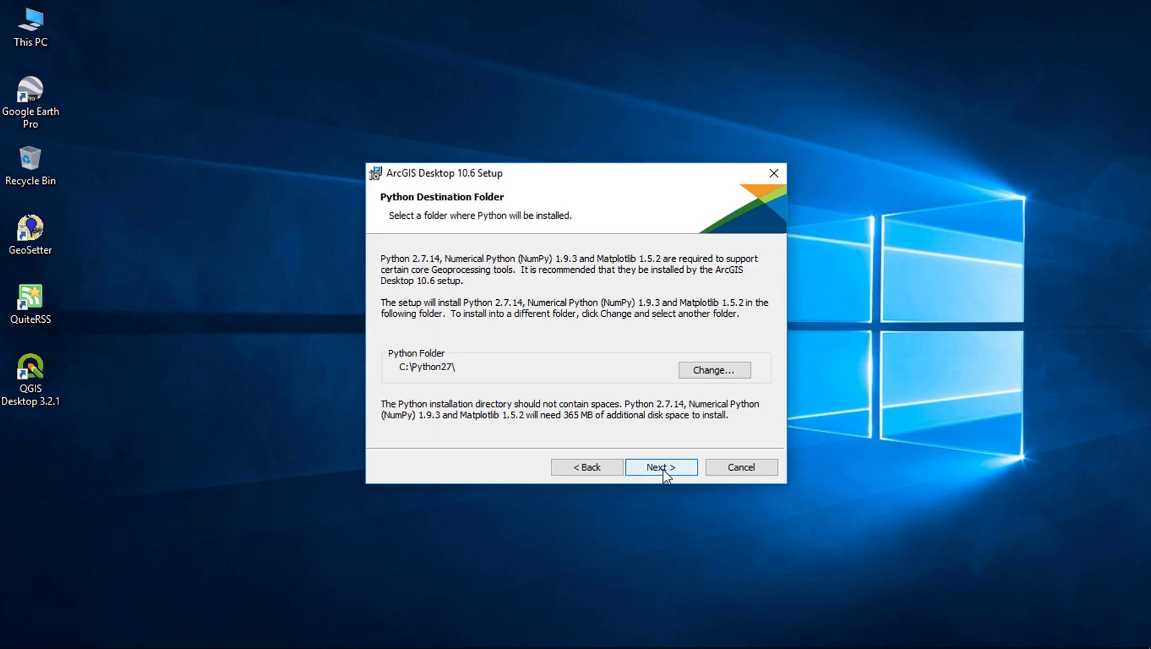
pyautogui.click(663, 468)
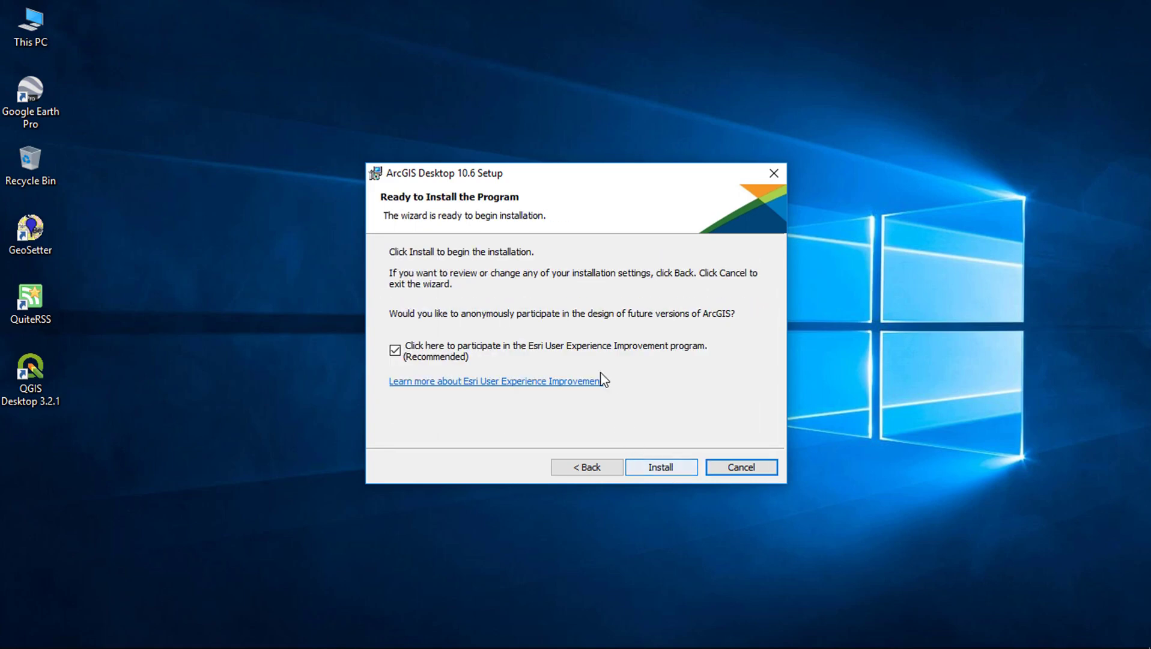
pyautogui.click(594, 350)
pyautogui.click(648, 467)
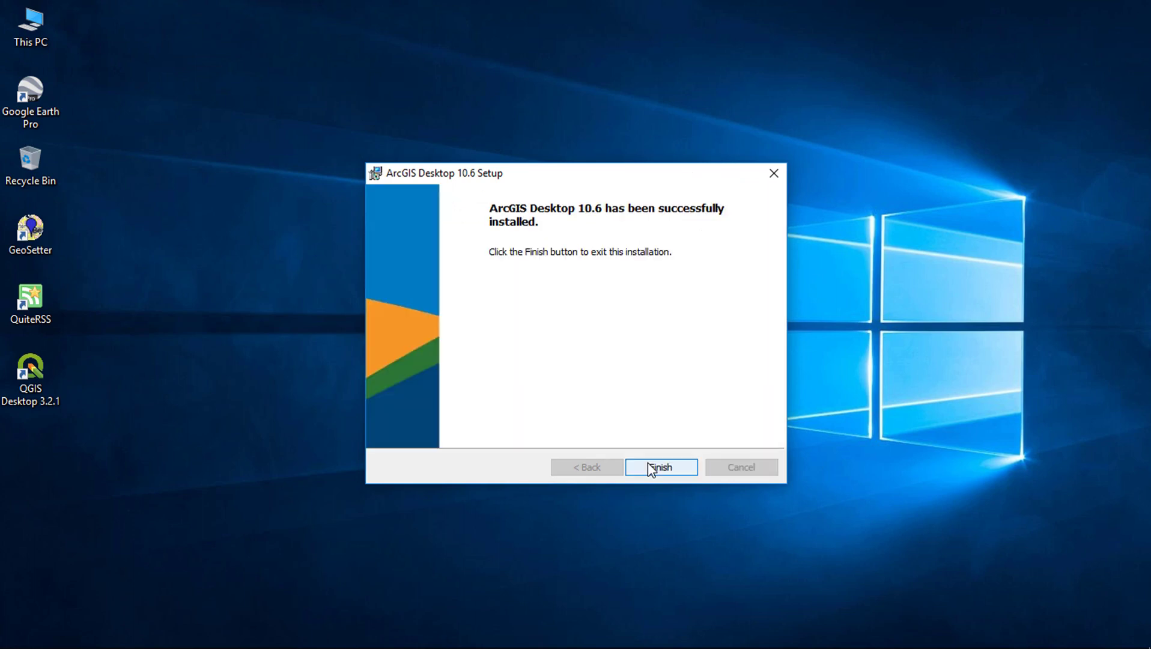
# Step: Finish the successful ArcGIS Desktop 10.6 installation and exit setup
pyautogui.click(648, 462)
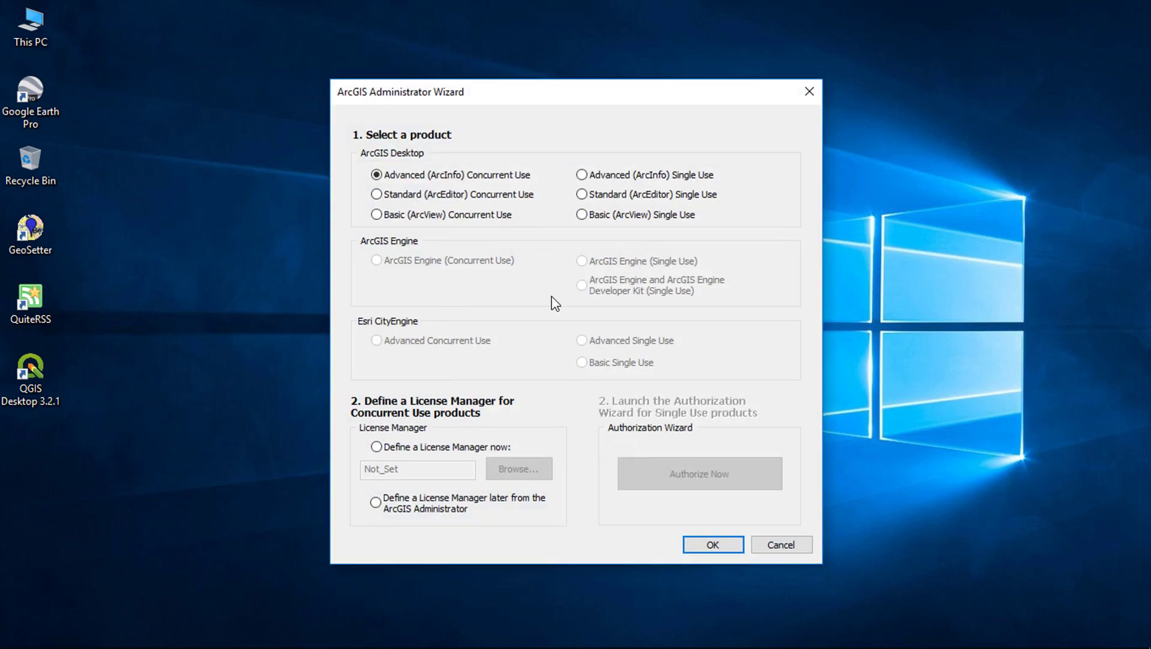
# Step: Pick Advanced (ArcInfo) Concurrent Use, defer the License Manager to ArcGIS Administrator, and confirm
pyautogui.click(597, 178)
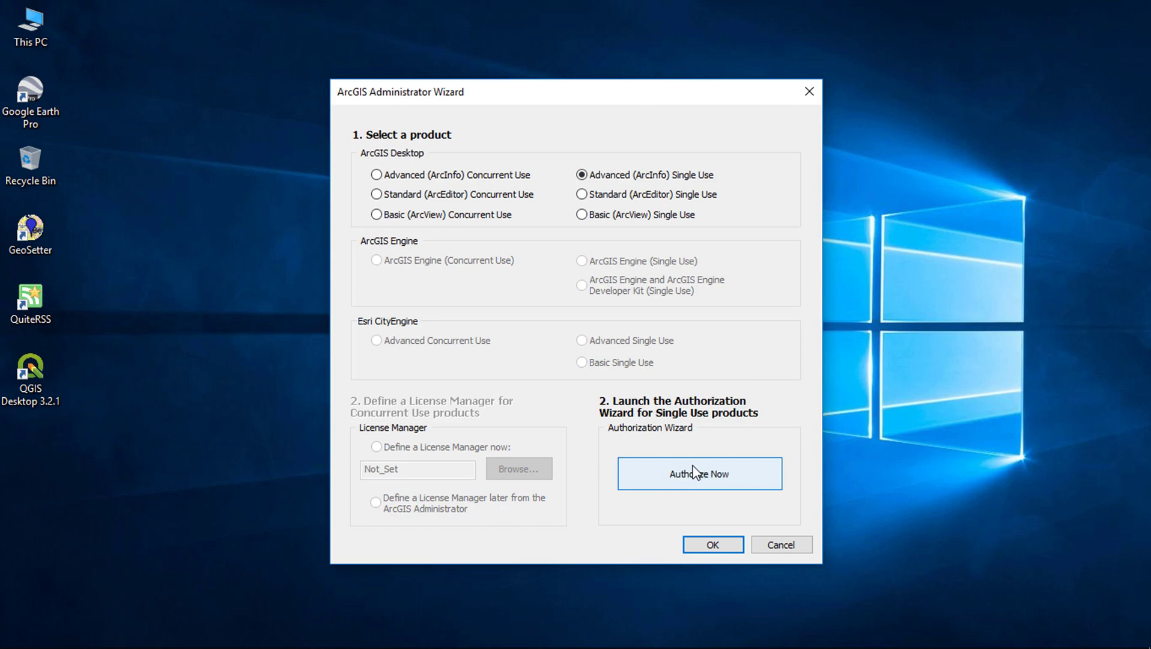
pyautogui.click(393, 177)
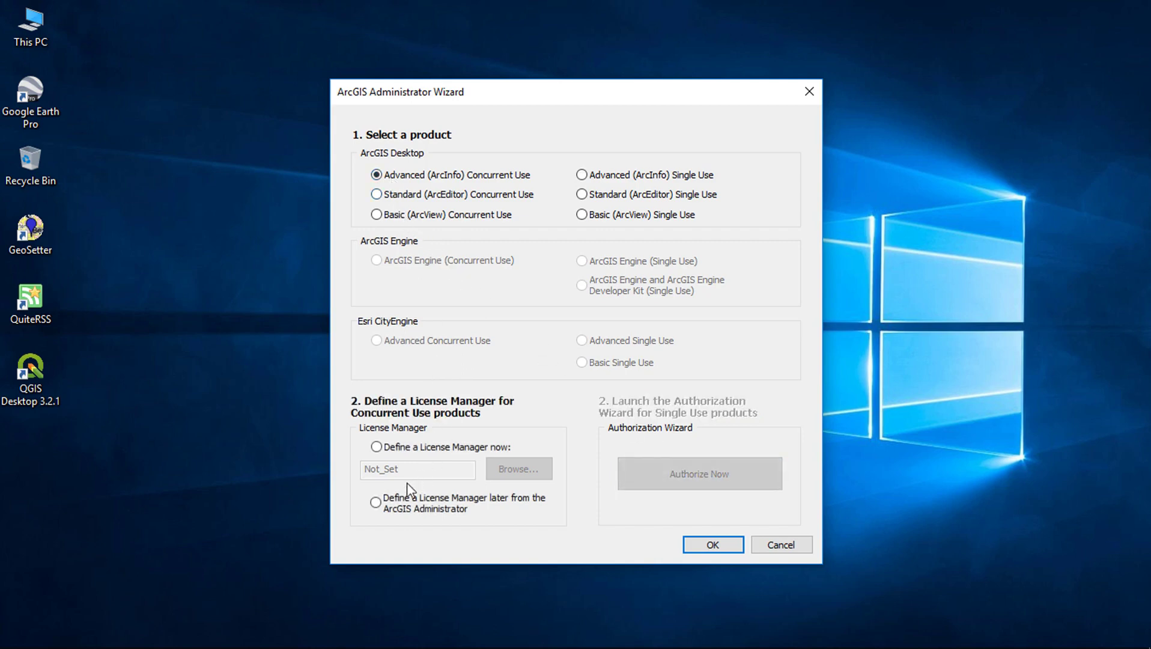
pyautogui.click(376, 502)
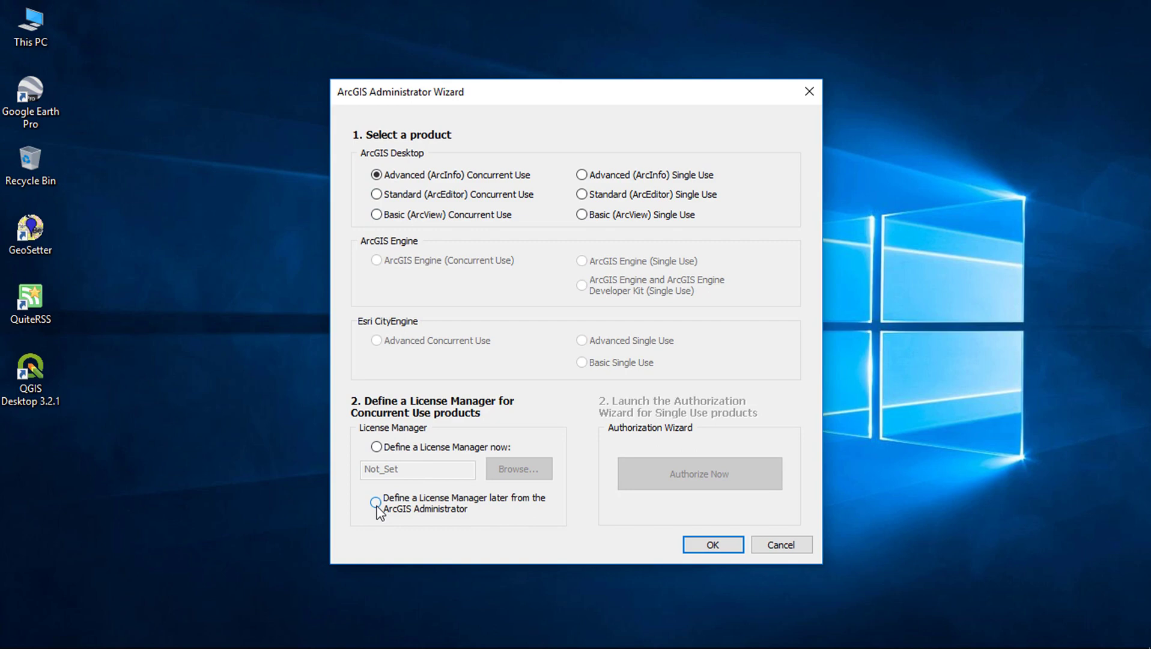
pyautogui.click(703, 546)
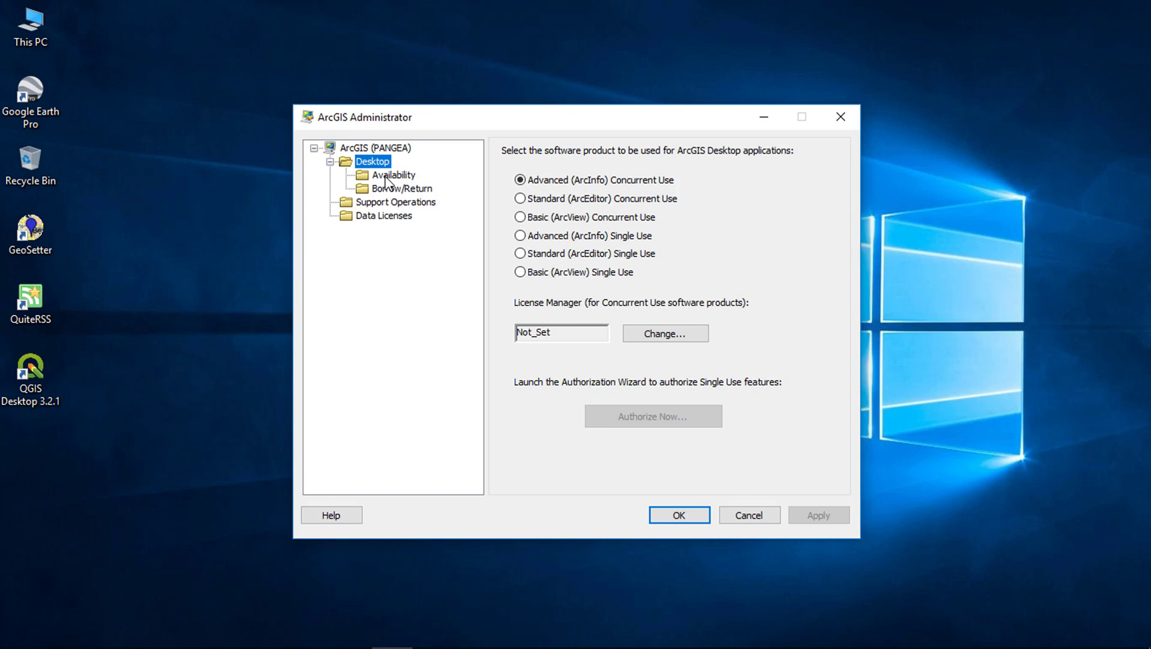
# Step: Replace the Not_Set License Manager with the license server IP address and apply
pyautogui.click(644, 337)
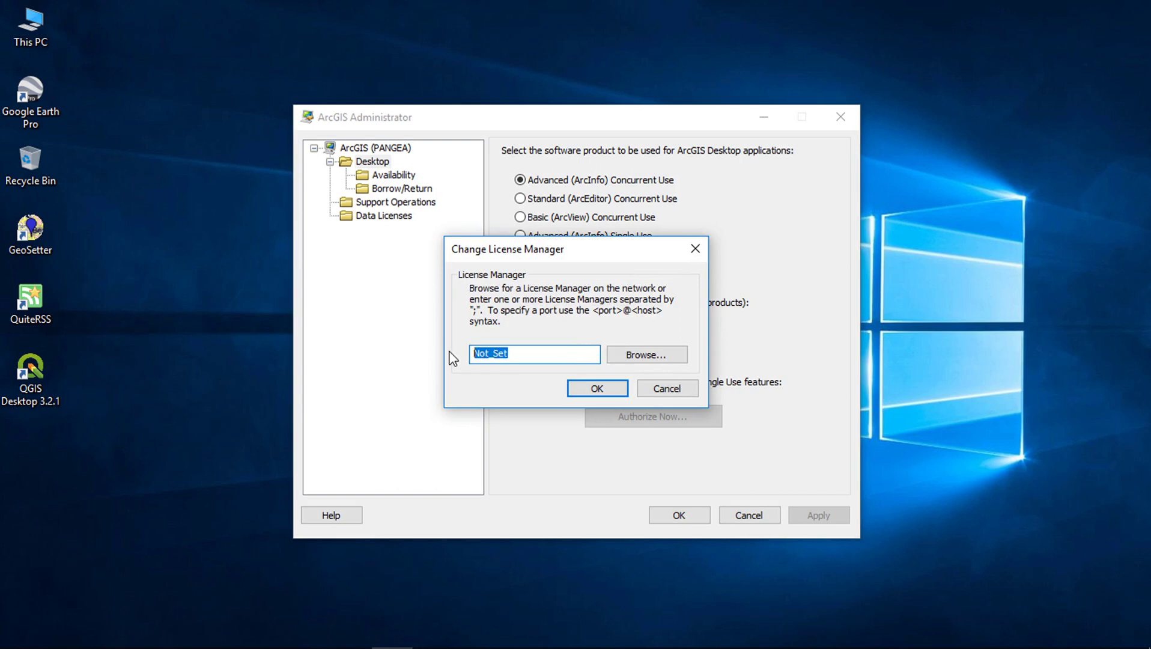
pyautogui.press('End')
pyautogui.moveTo(515, 354); pyautogui.dragTo(473, 354)
pyautogui.write('10')
pyautogui.write('.13')
pyautogui.write('2.')
pyautogui.write('1')
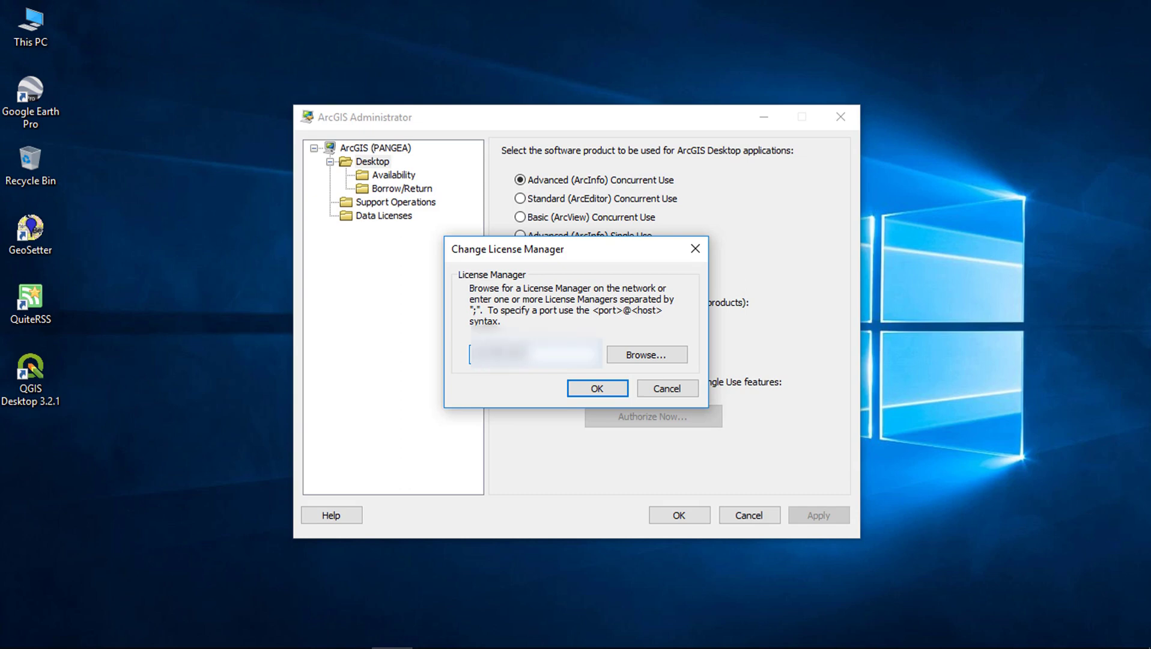
pyautogui.click(615, 386)
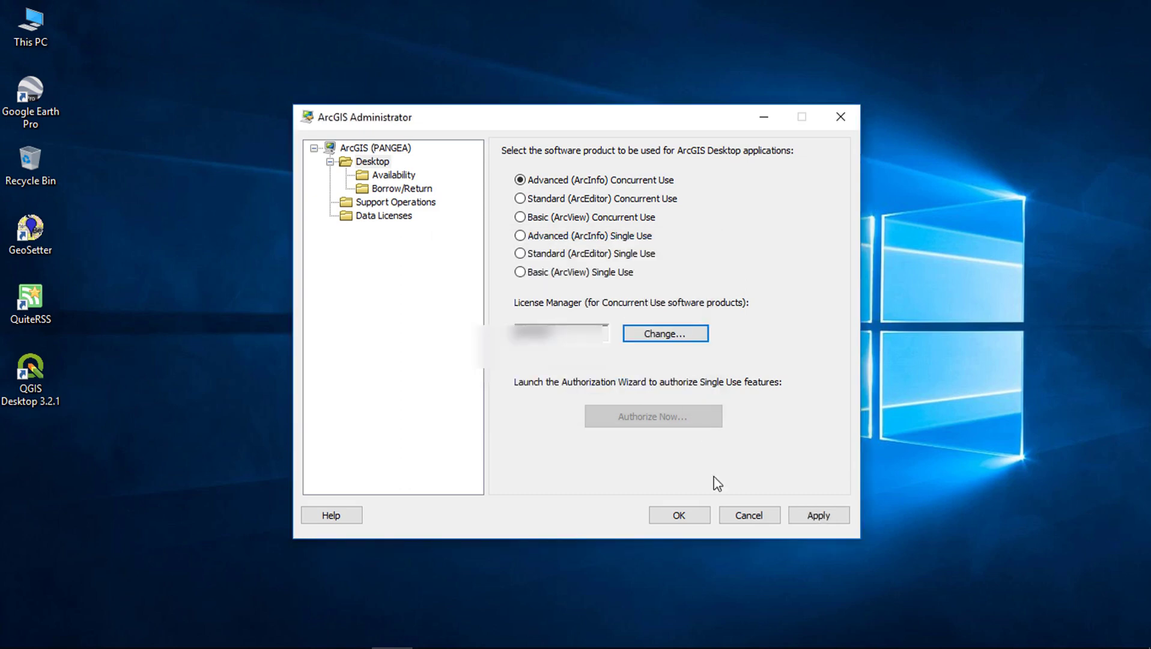
pyautogui.click(817, 517)
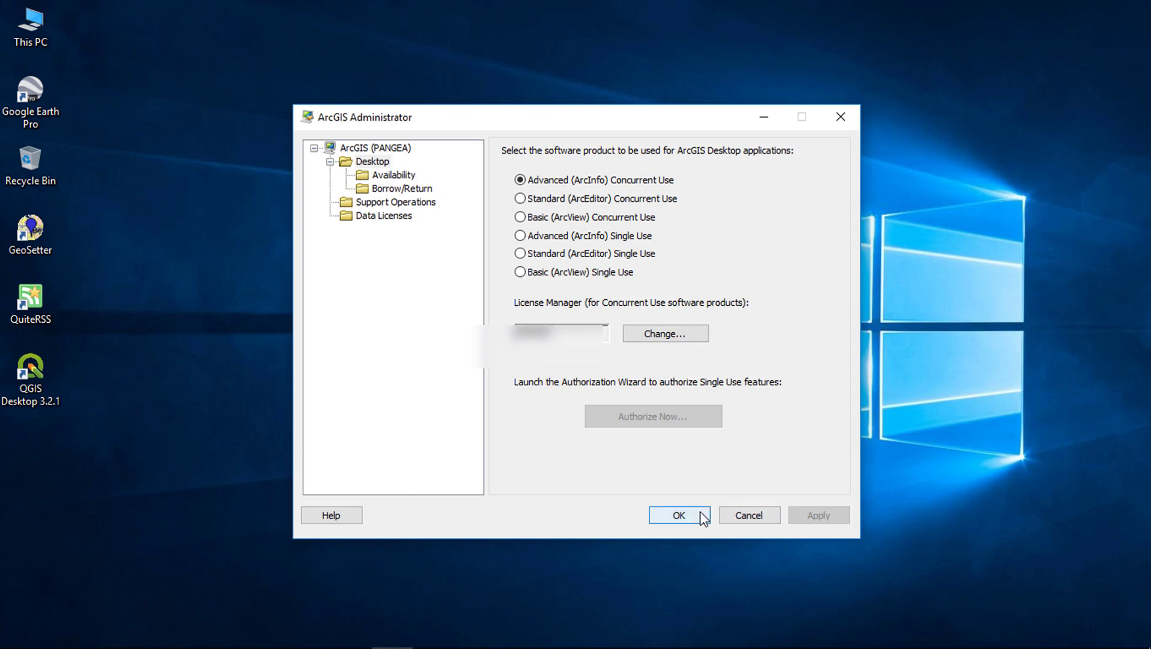
# Step: Save the Administrator settings, open a blank maximized ArcMap, and show About ArcMap
pyautogui.click(699, 516)
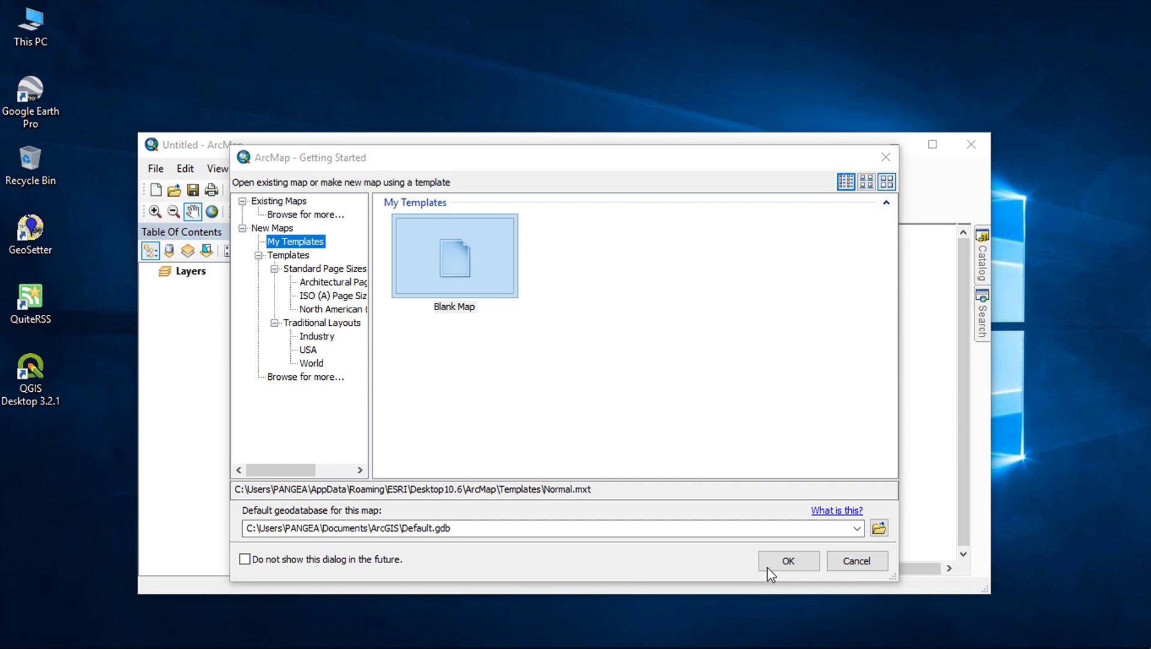
pyautogui.click(780, 563)
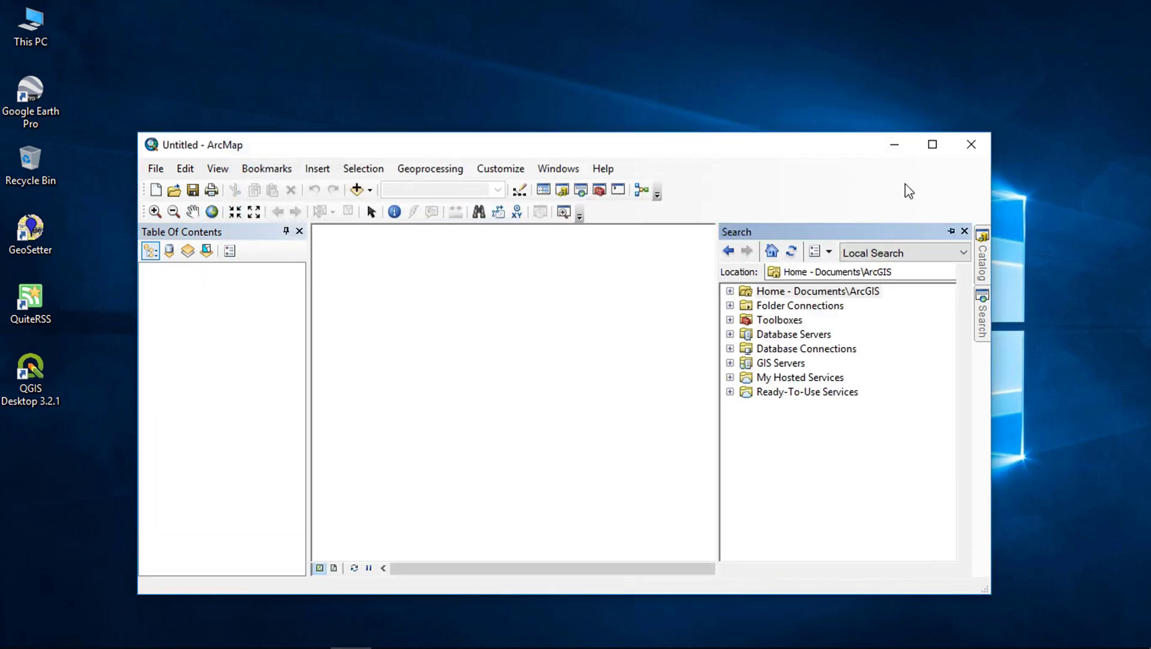
pyautogui.click(932, 145)
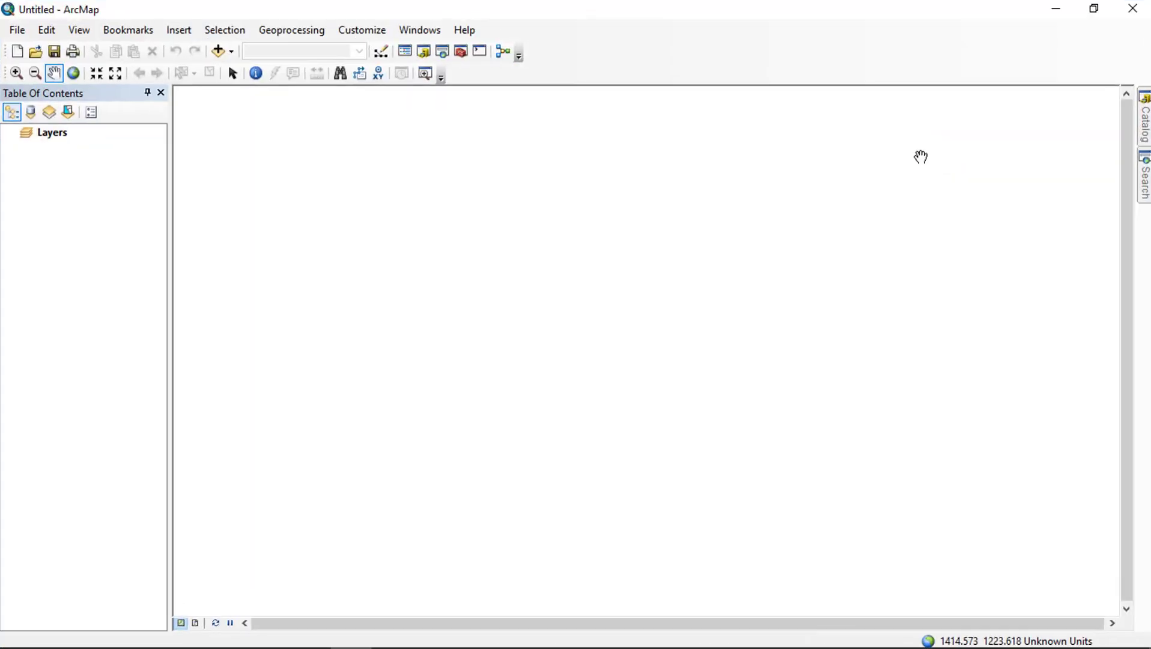
pyautogui.click(465, 33)
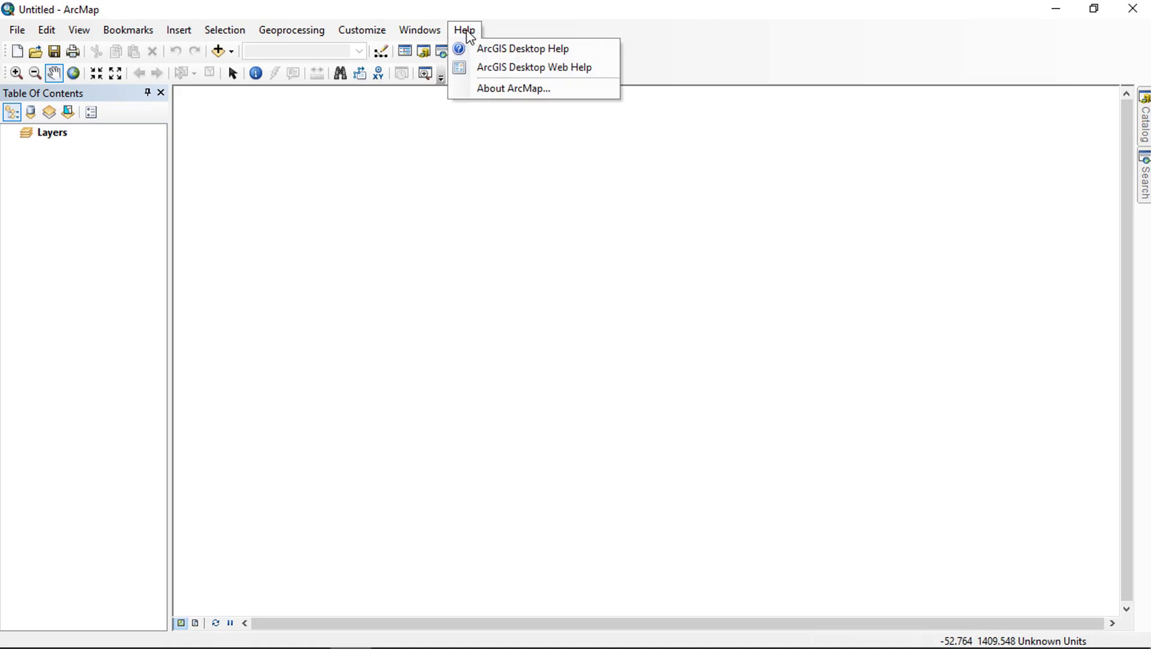
pyautogui.click(498, 91)
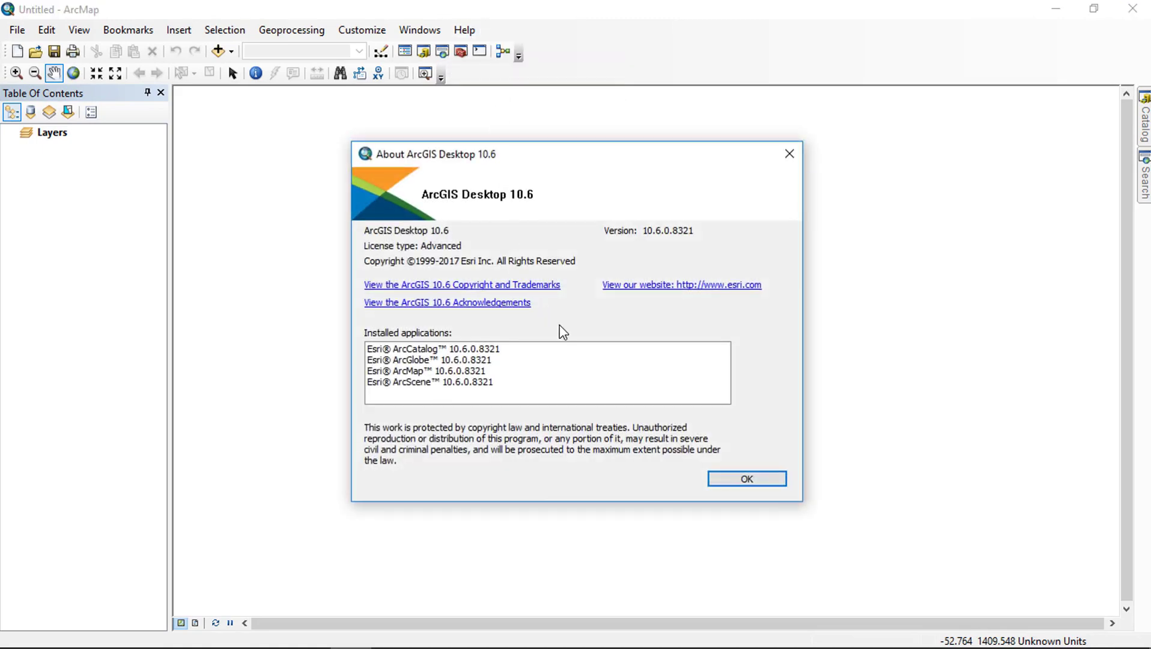